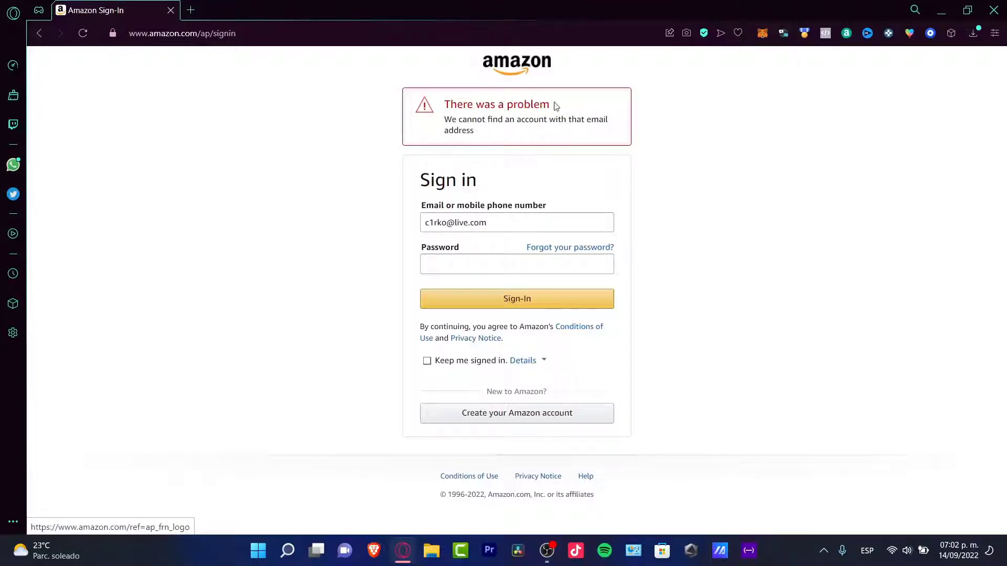
- Start creating a new Amazon account and click into the registration form's name field
{"action": "left_click", "coordinate": [533, 424]}
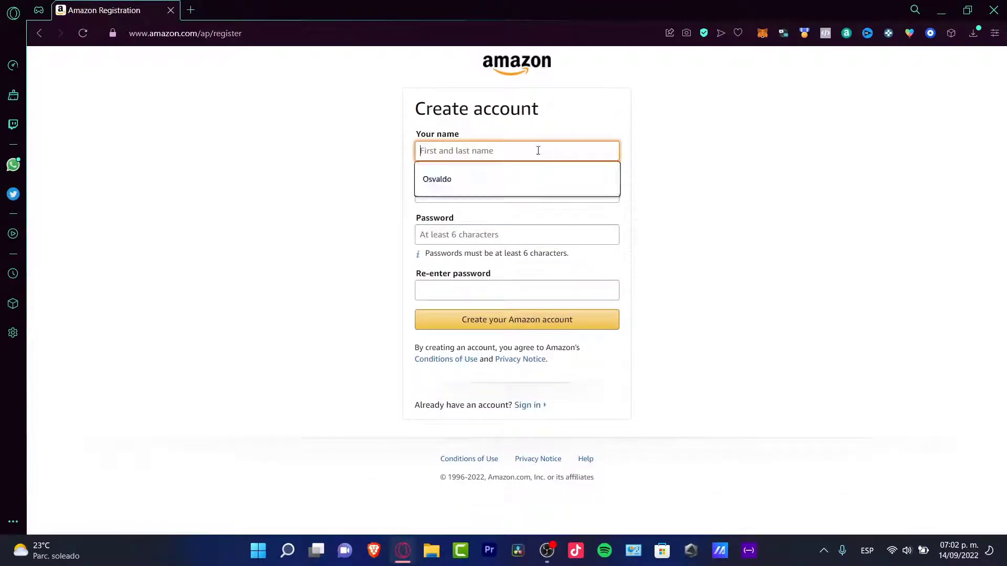
{"action": "left_click", "coordinate": [544, 208]}
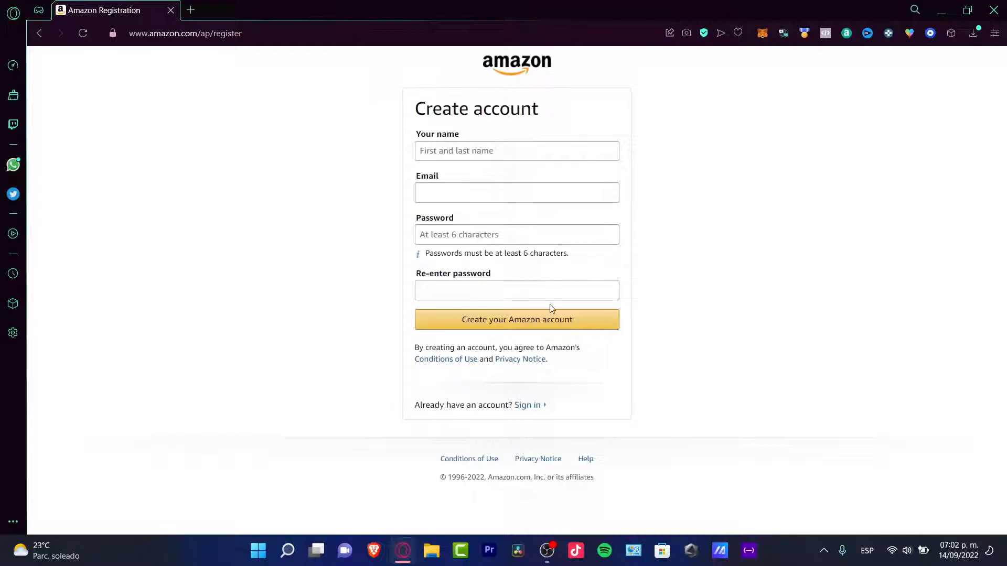
{"action": "left_click", "coordinate": [479, 150]}
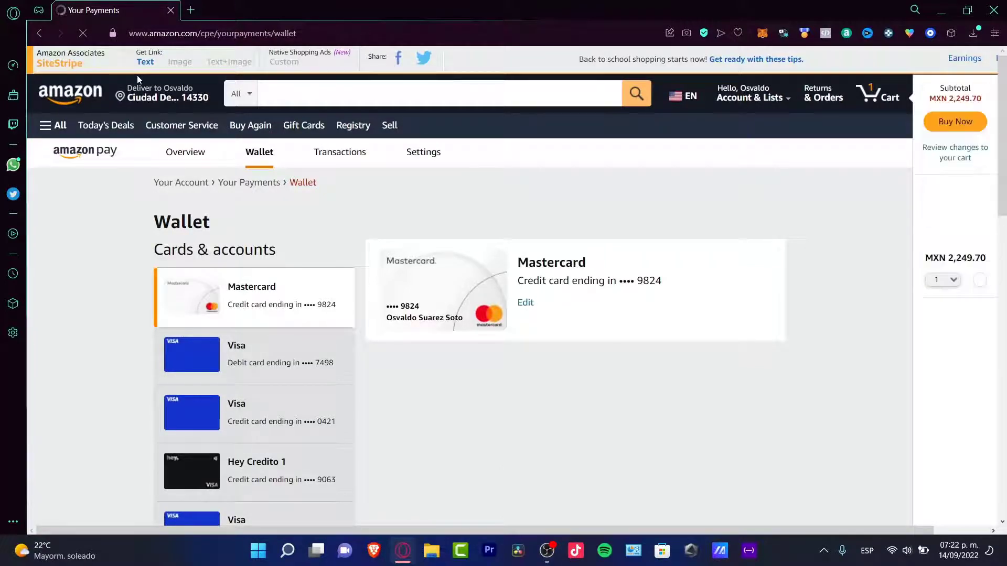
- Open Amazon Associates Central in a new tab and look over its top menus and account dropdown
{"action": "left_click", "coordinate": [290, 61]}
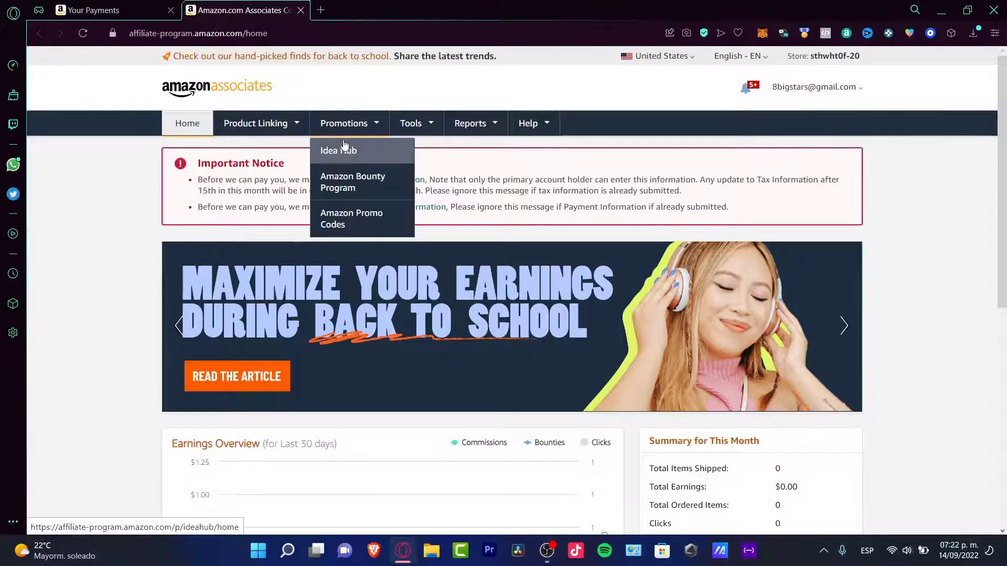
{"action": "mouse_move", "coordinate": [270, 124]}
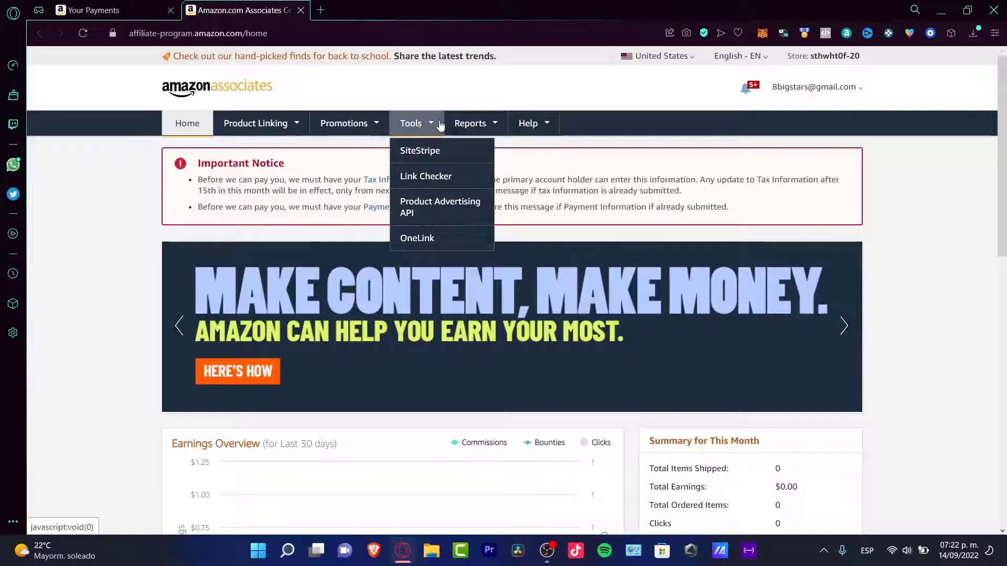
{"action": "mouse_move", "coordinate": [516, 124]}
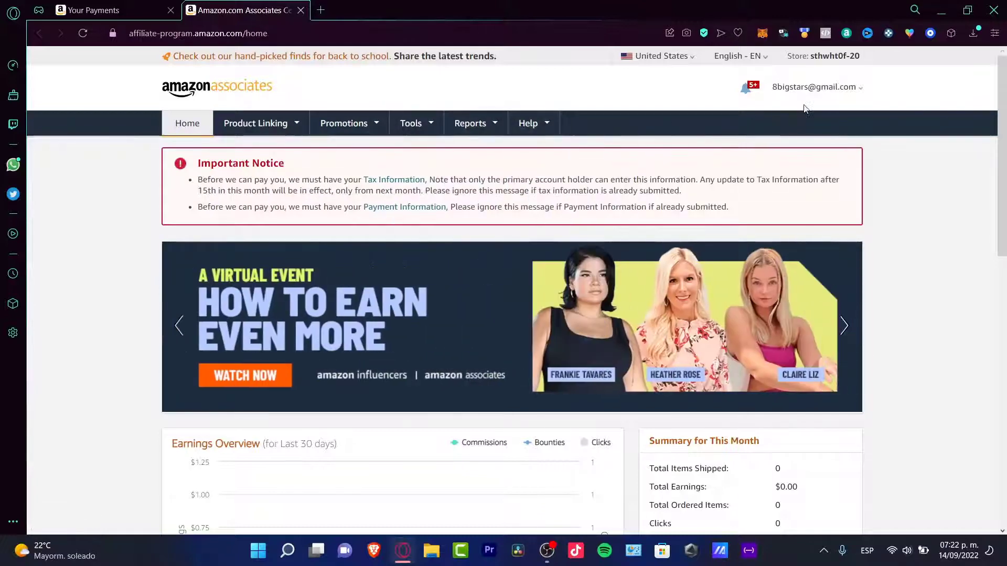
{"action": "mouse_move", "coordinate": [816, 92]}
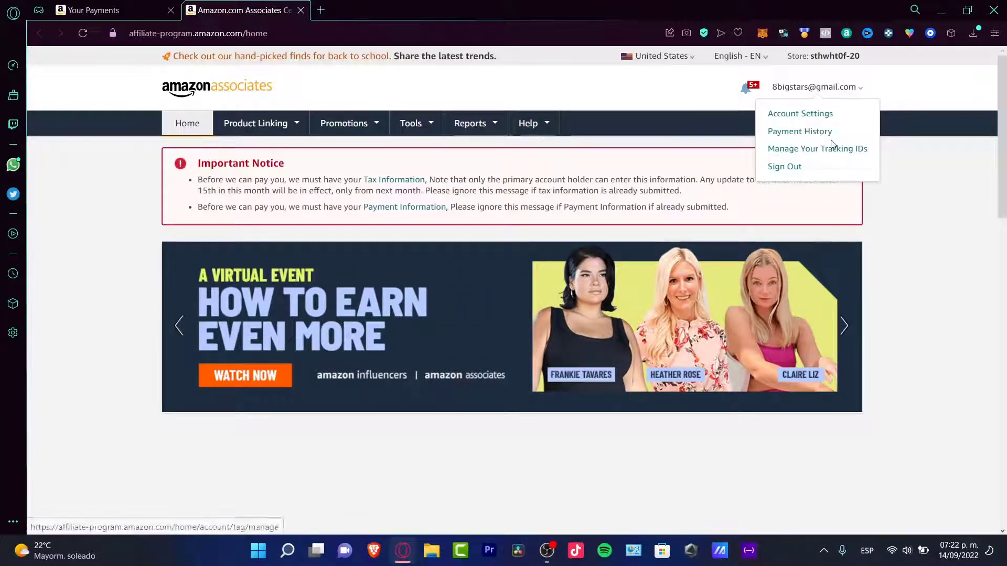
- In Account Settings, choose Change Payment Method under Payment and Tax Information
{"action": "left_click", "coordinate": [821, 121]}
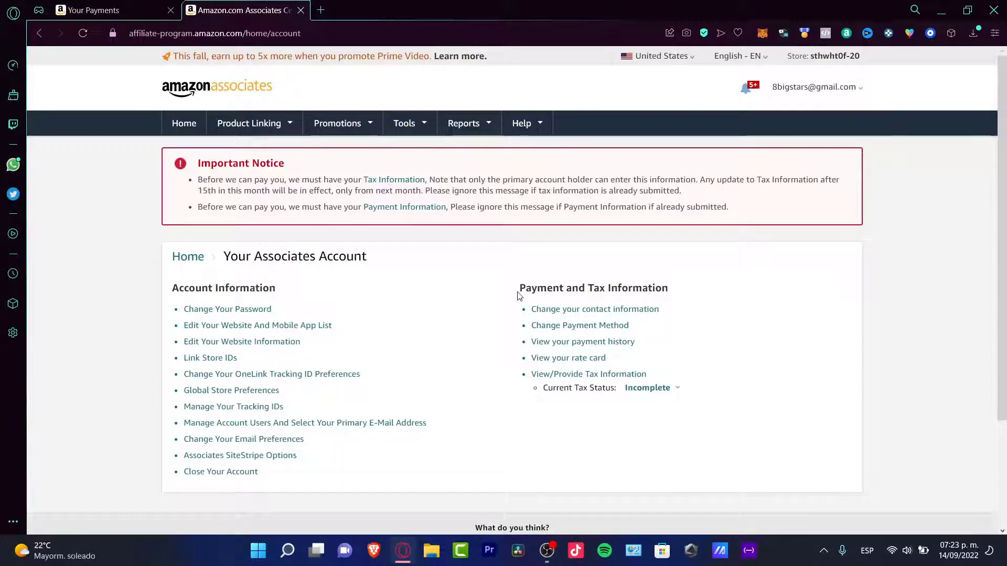
{"action": "left_click_drag", "start_coordinate": [519, 289], "coordinate": [680, 300]}
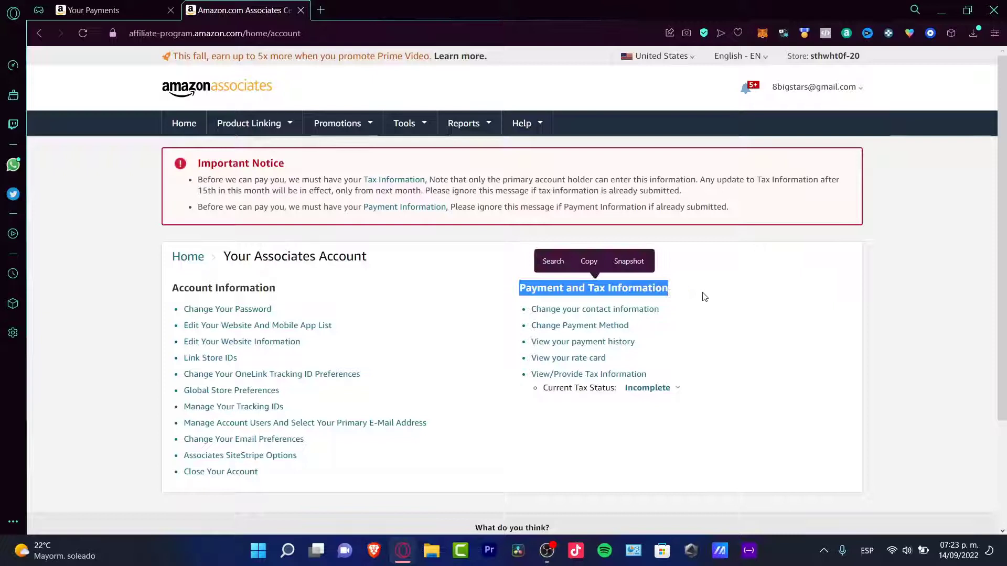
{"action": "left_click", "coordinate": [703, 294]}
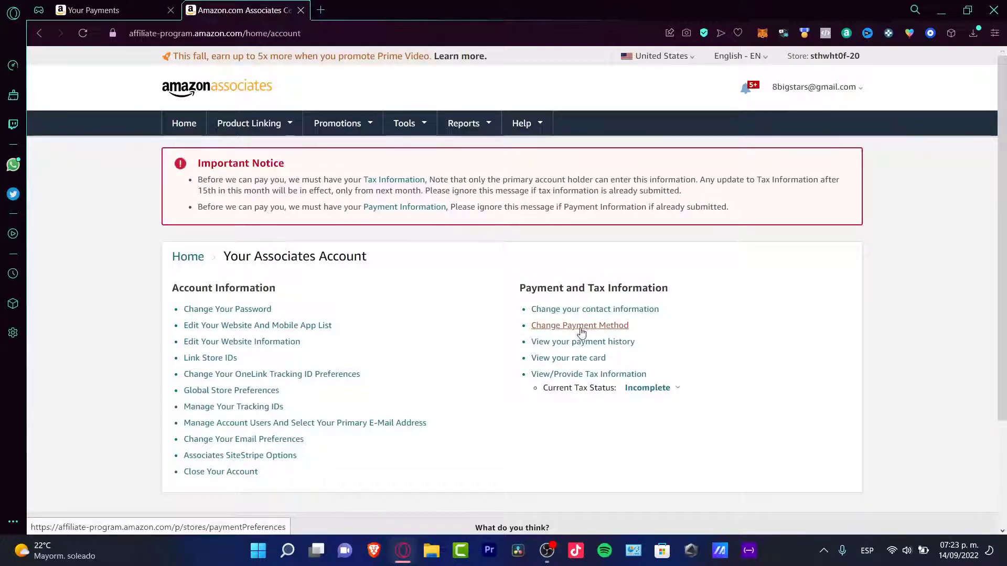
{"action": "left_click", "coordinate": [592, 314]}
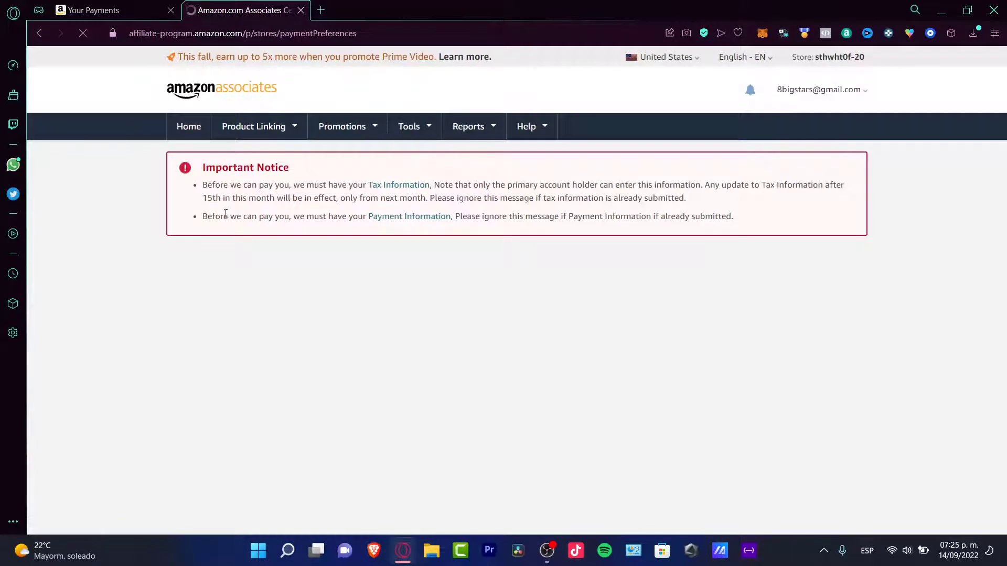
- From Your Payment Method, go to the bank accounts page and scroll its empty list
{"action": "left_click_drag", "start_coordinate": [233, 231], "coordinate": [740, 214]}
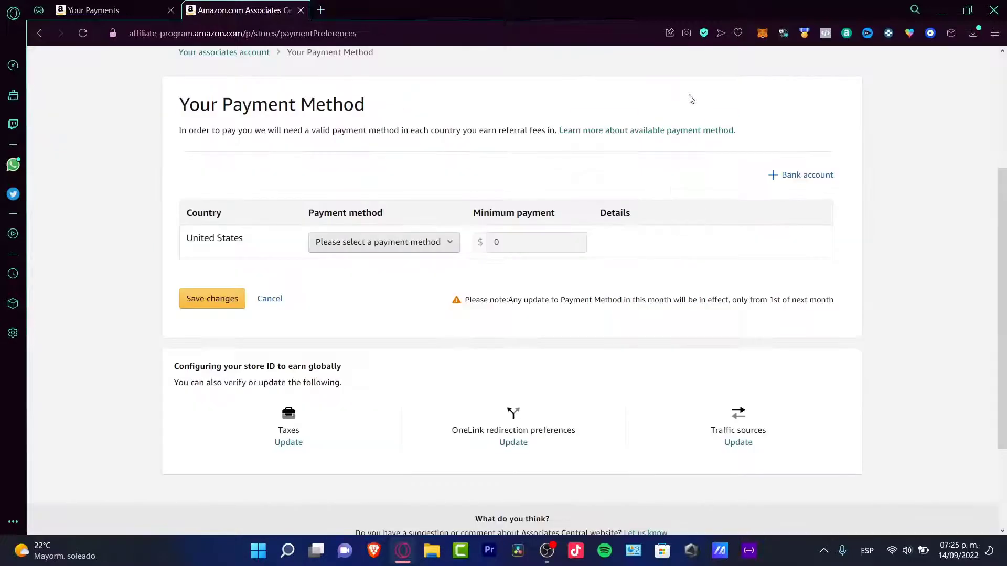
{"action": "left_click_drag", "start_coordinate": [271, 114], "coordinate": [461, 112]}
{"action": "left_click", "coordinate": [802, 177]}
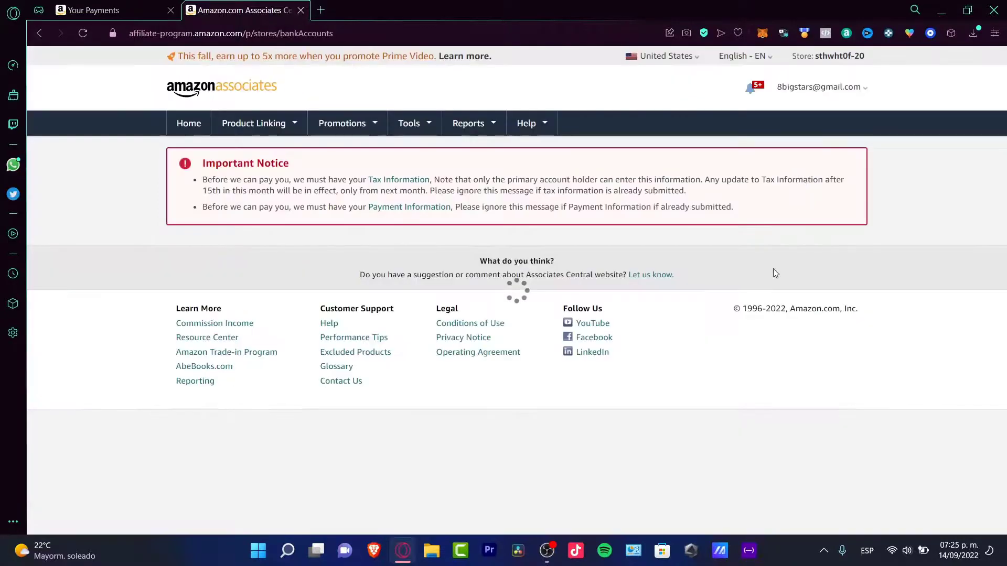
{"action": "scroll", "coordinate": [276, 208], "scroll_direction": "down", "scroll_amount": 2}
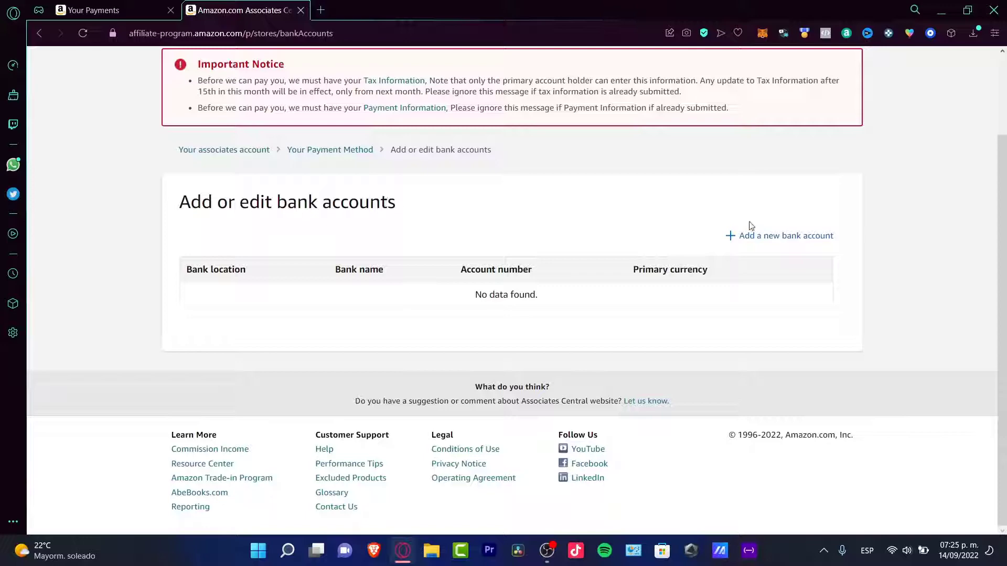
- Open the Add Bank Account form, keeping United States as the bank location
{"action": "left_click", "coordinate": [808, 240]}
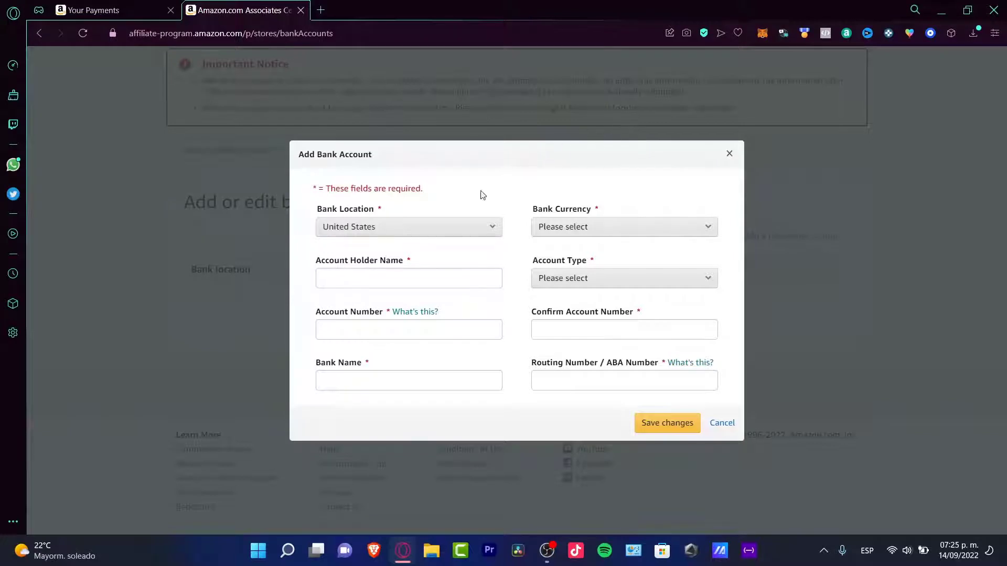
{"action": "left_click", "coordinate": [405, 228]}
{"action": "scroll", "coordinate": [405, 317], "scroll_direction": "up", "scroll_amount": 10}
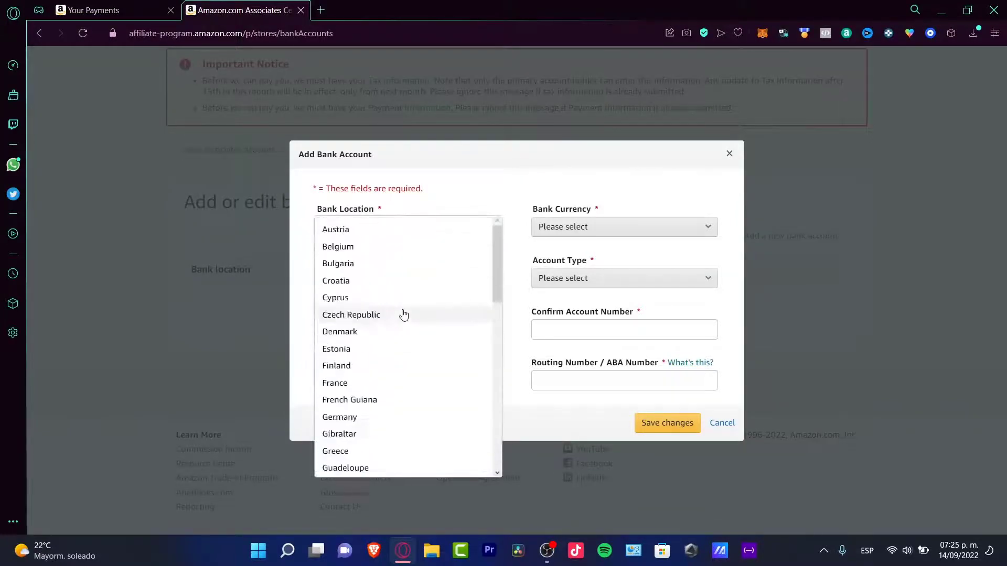
{"action": "key", "text": "Escape"}
- Check the holder name, currency, account type, account number, bank name and routing number fields, leaving them empty
{"action": "left_click", "coordinate": [443, 280]}
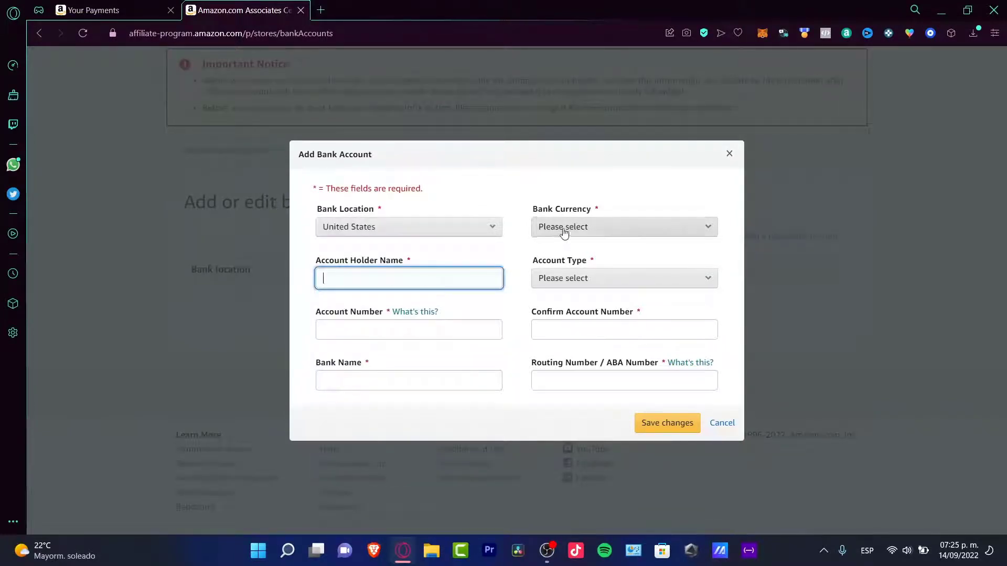
{"action": "left_click", "coordinate": [561, 228]}
{"action": "left_click", "coordinate": [590, 283]}
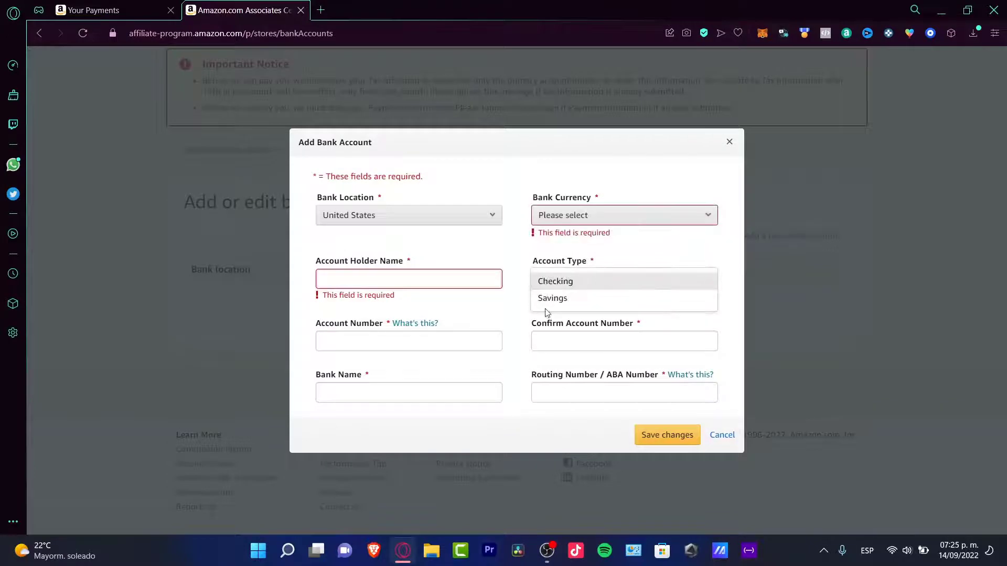
{"action": "left_click", "coordinate": [485, 340]}
{"action": "left_click", "coordinate": [622, 338]}
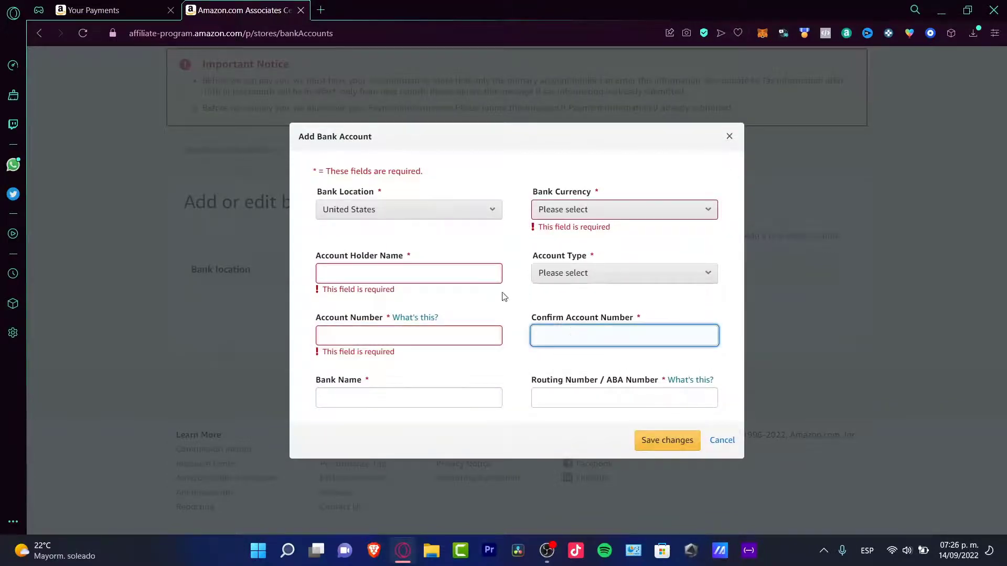
{"action": "left_click", "coordinate": [445, 404]}
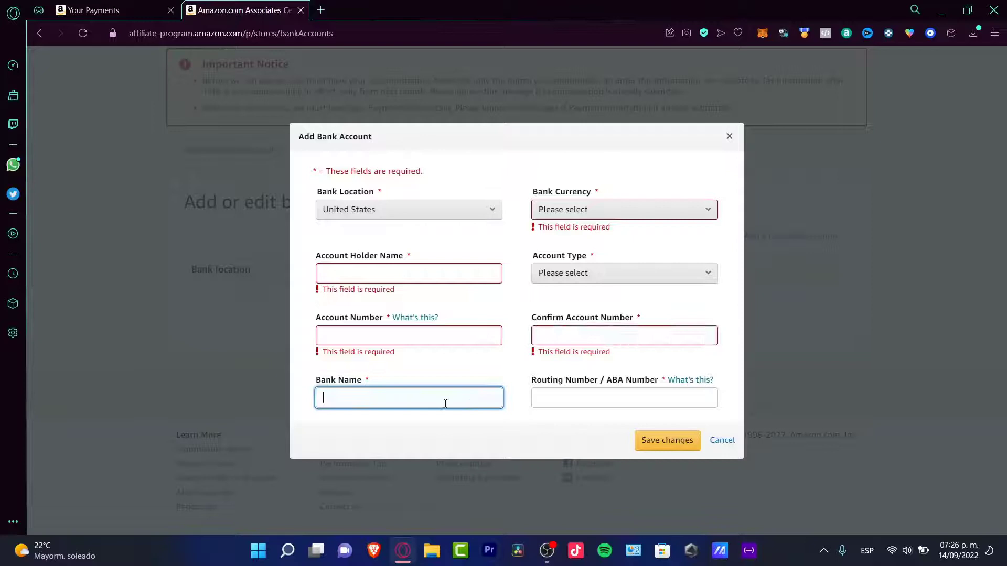
{"action": "left_click", "coordinate": [594, 398]}
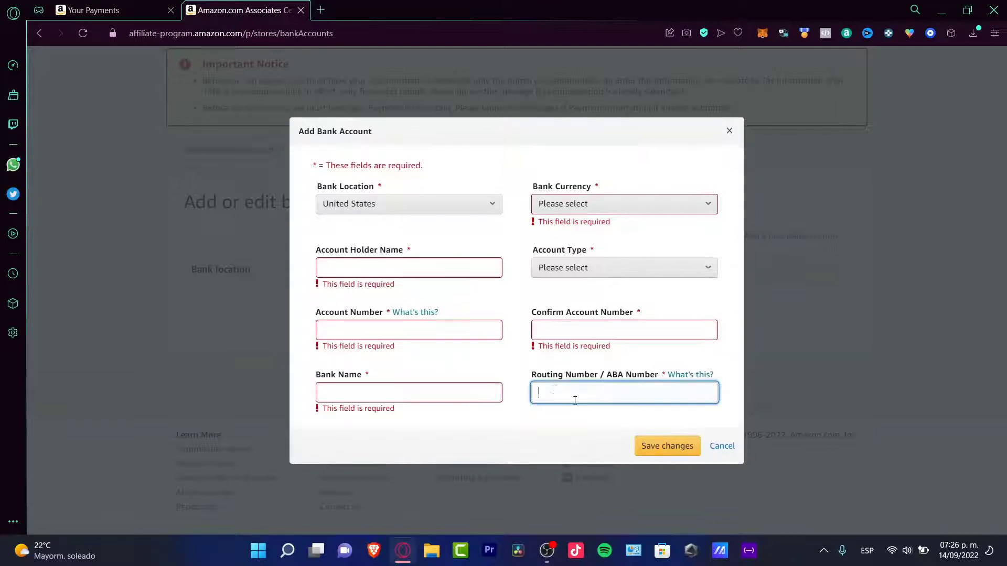
{"action": "left_click_drag", "start_coordinate": [536, 375], "coordinate": [563, 375]}
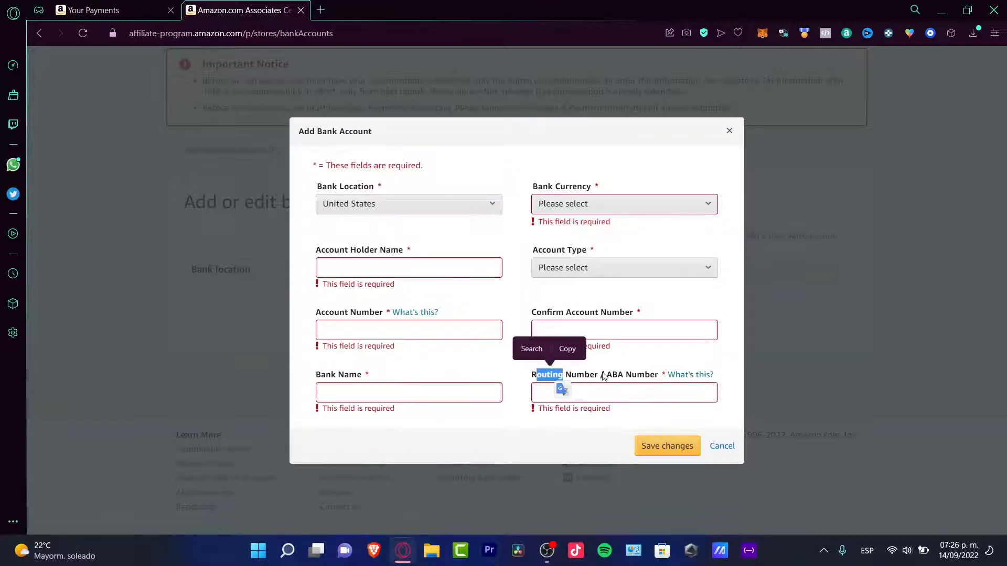
- Read the Routing Number 'What's this?' help in a new tab, then return to the bank form
{"action": "left_click", "coordinate": [629, 391]}
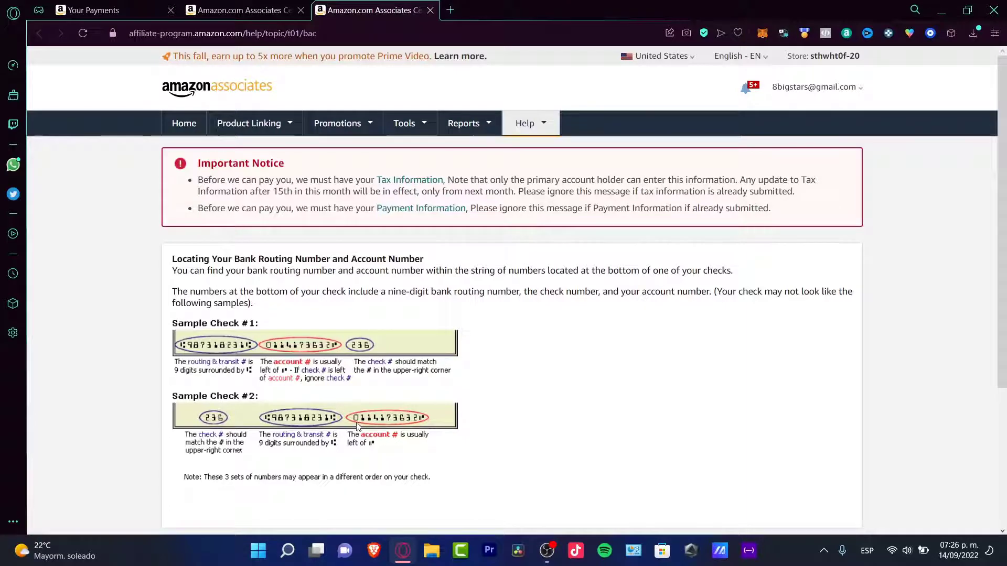
{"action": "scroll", "coordinate": [313, 256], "scroll_direction": "down", "scroll_amount": 4}
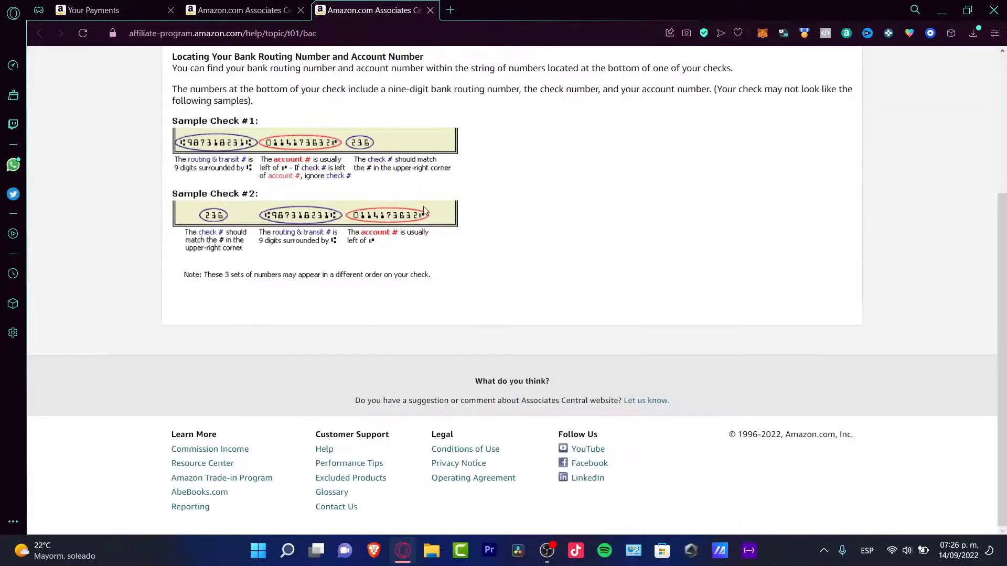
{"action": "key", "text": "ctrl+Tab"}
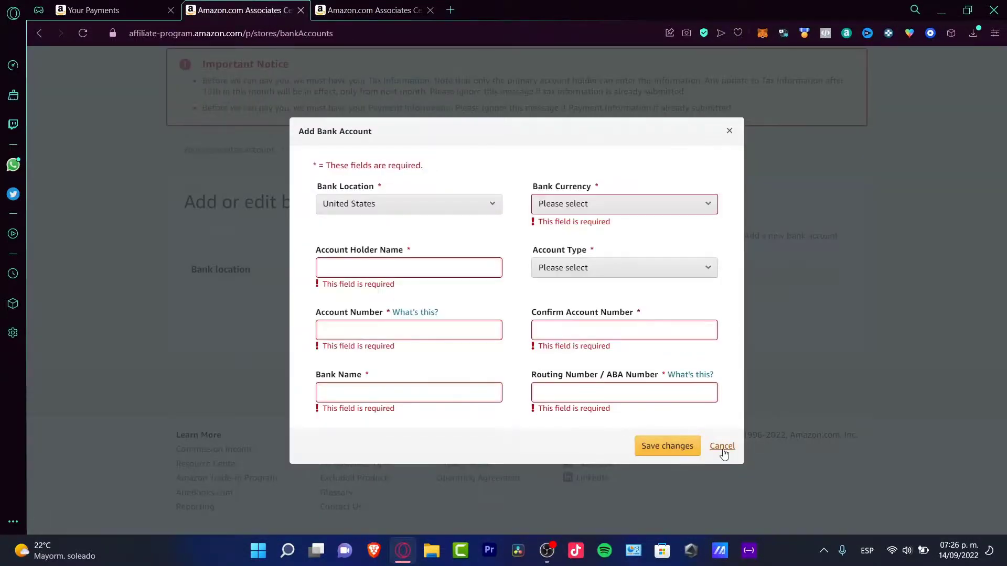
- Cancel the unsaved bank account, go back to the account page, and open View/Provide Tax Information
{"action": "left_click", "coordinate": [723, 447]}
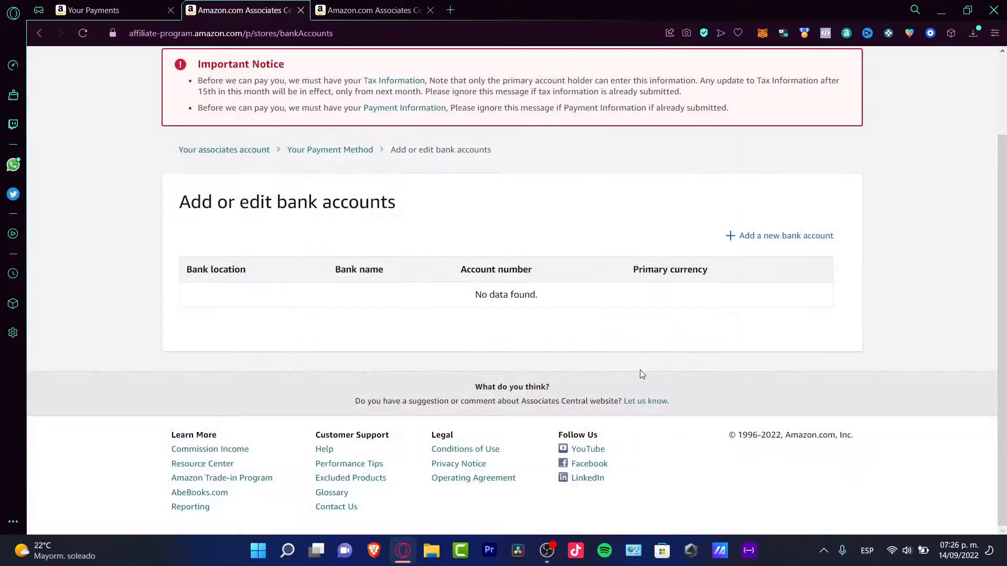
{"action": "left_click", "coordinate": [350, 150]}
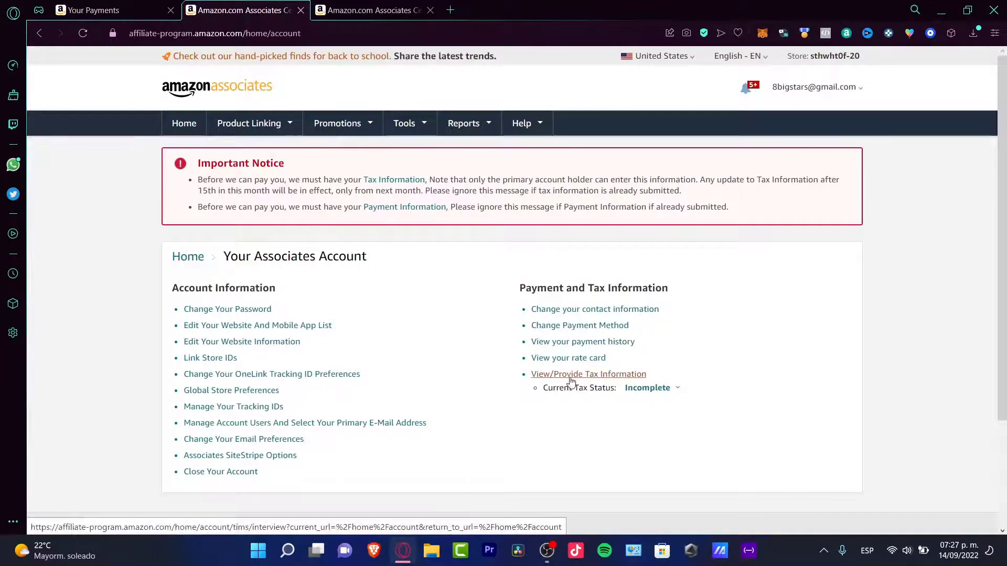
{"action": "left_click", "coordinate": [611, 372]}
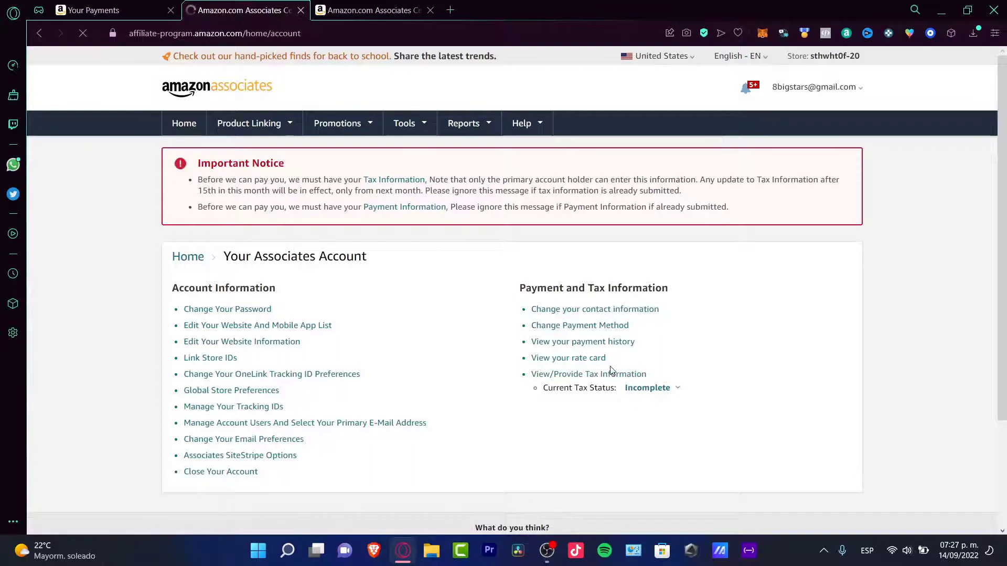